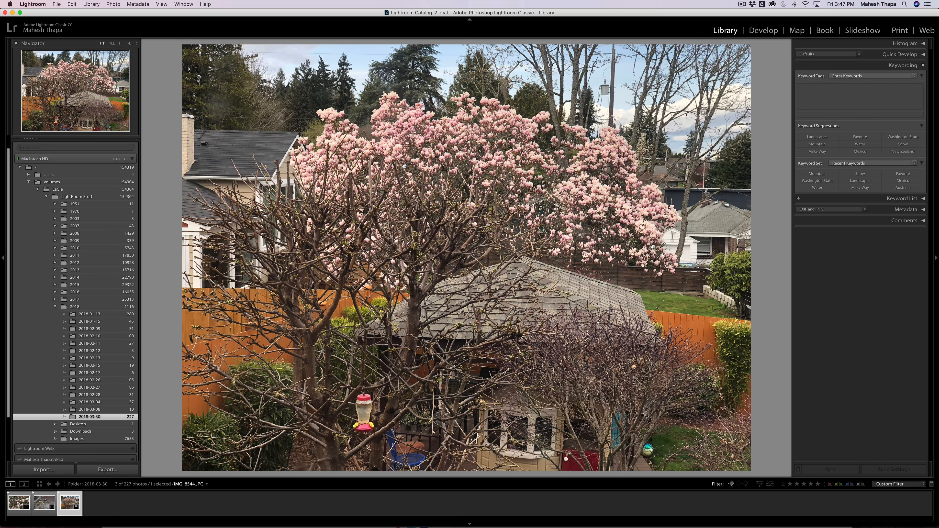
Step: Review the chickadee photo and the magnolia blossom photo at full size, one after the other
{"action": "key", "text": "g"}
{"action": "double_click", "coordinate": [284, 115]}
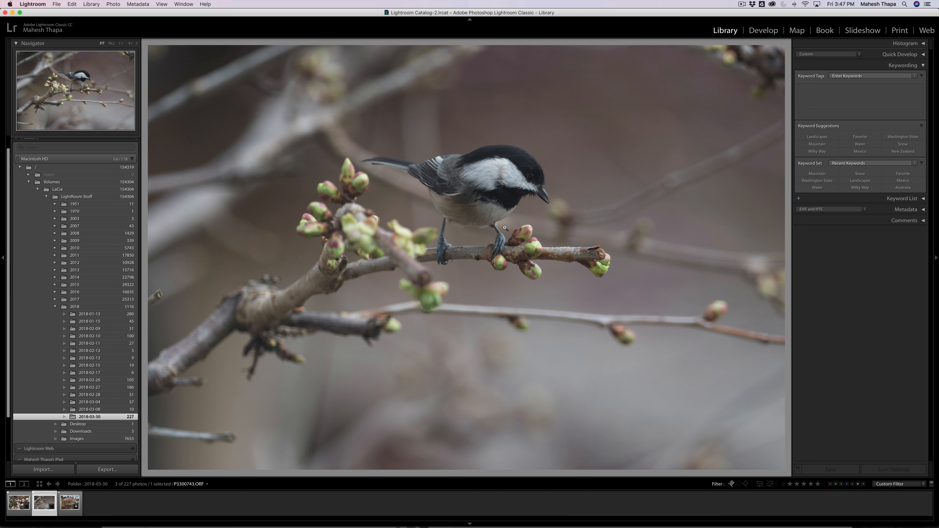
{"action": "key", "text": "g"}
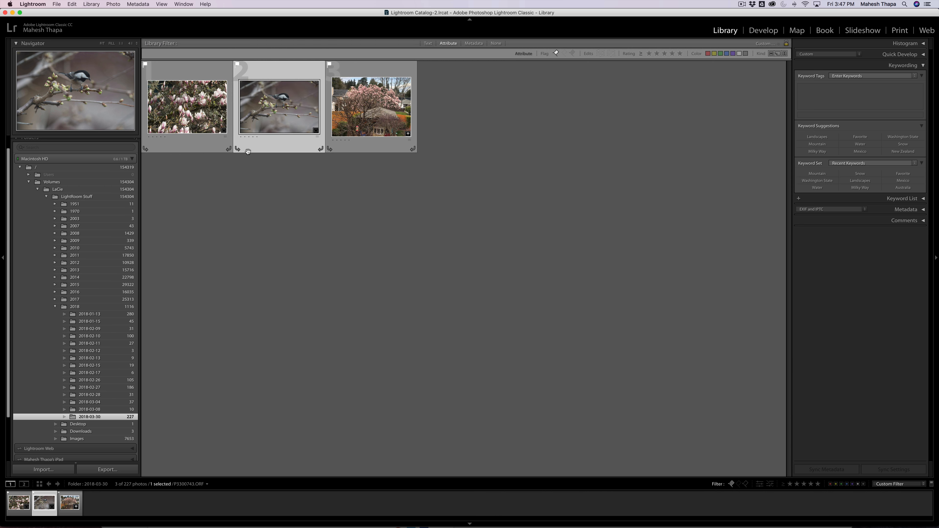
{"action": "double_click", "coordinate": [201, 111]}
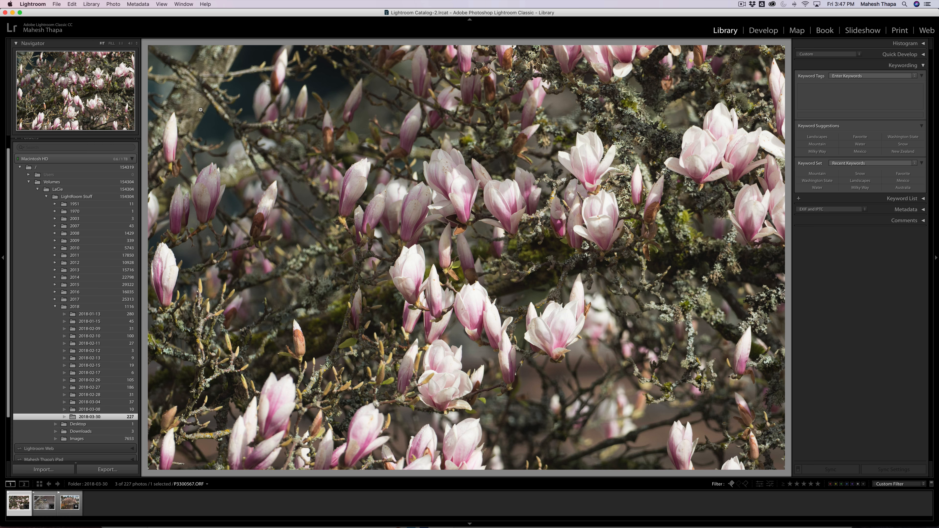
{"action": "key", "text": "g"}
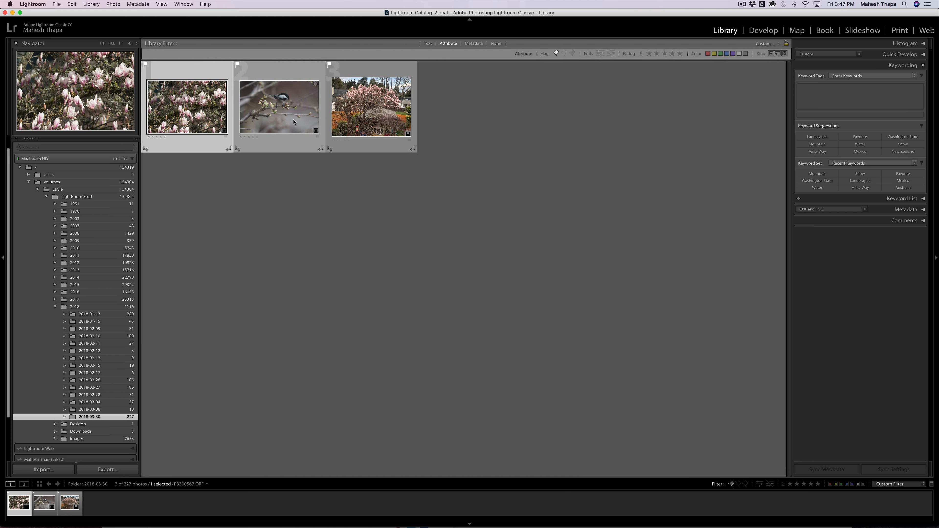
{"action": "double_click", "coordinate": [293, 121]}
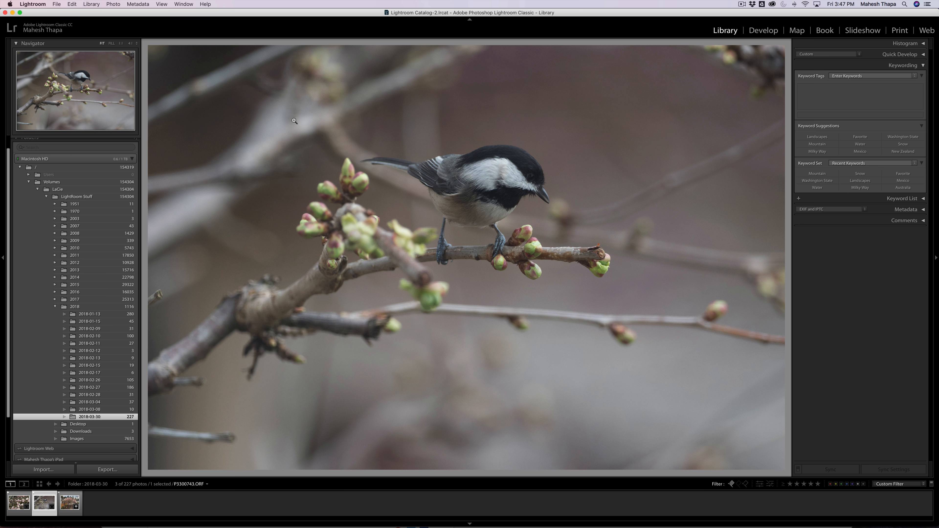
{"action": "key", "text": "g"}
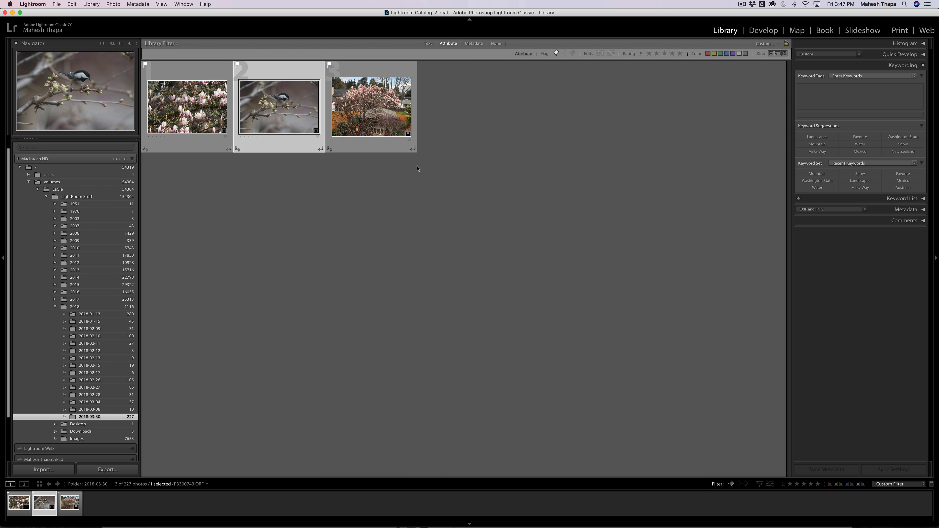
Step: Select the magnolia and chickadee photos together and open them as layers of one document in Photoshop
{"action": "left_click", "coordinate": [193, 107]}
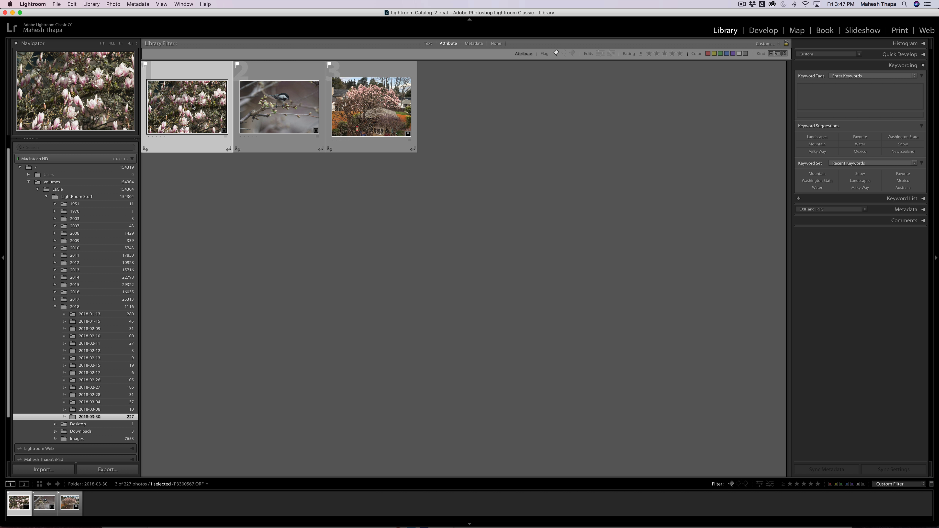
{"action": "left_click", "coordinate": [283, 112], "text": "super"}
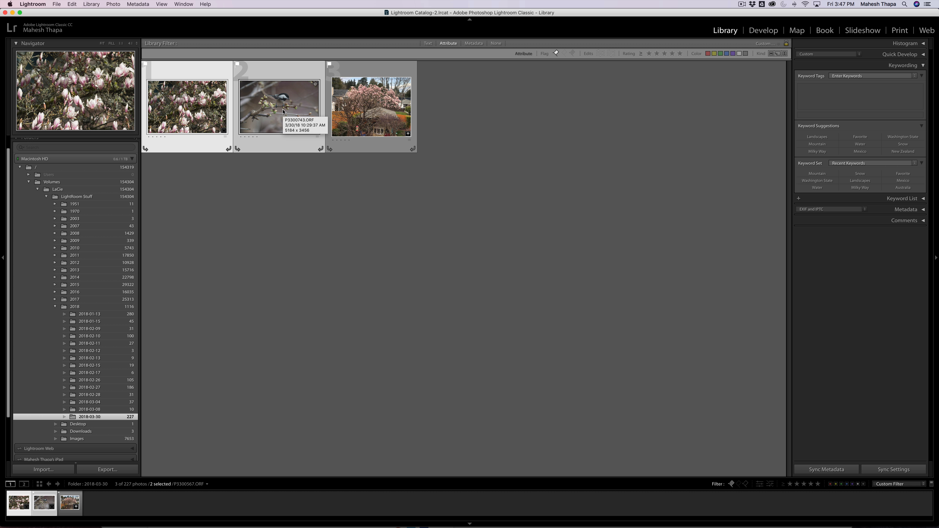
{"action": "right_click", "coordinate": [283, 111]}
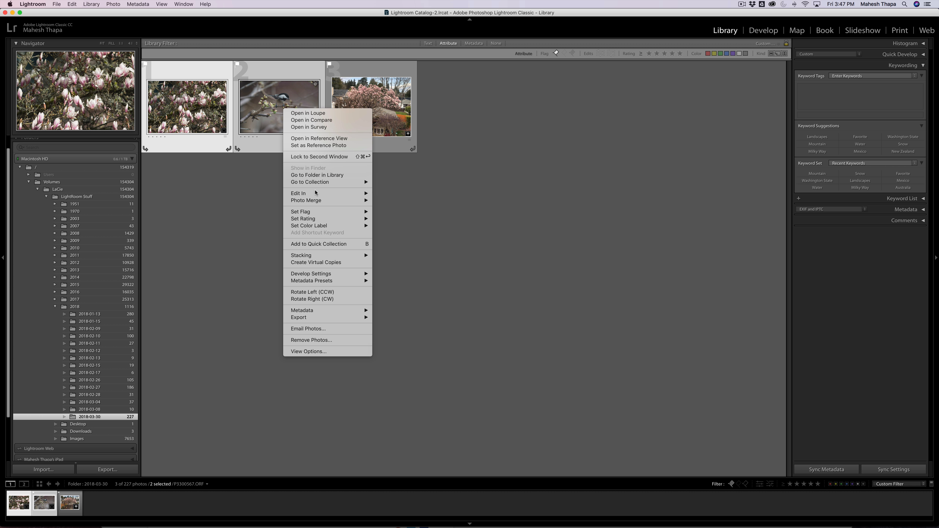
{"action": "mouse_move", "coordinate": [315, 197]}
{"action": "left_click", "coordinate": [413, 291]}
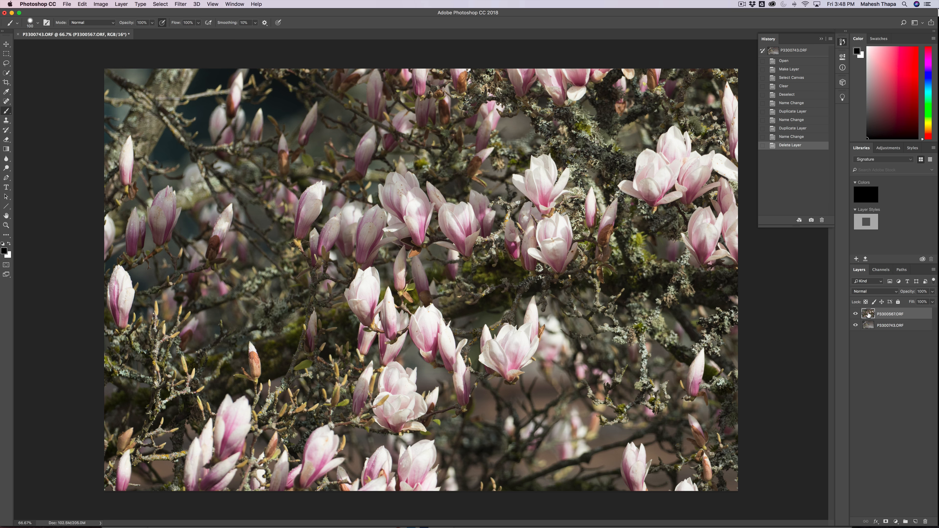
Step: Set the magnolia layer's blend mode to Overlay and apply a Gaussian Blur with a radius of about 85 pixels
{"action": "left_click", "coordinate": [866, 293]}
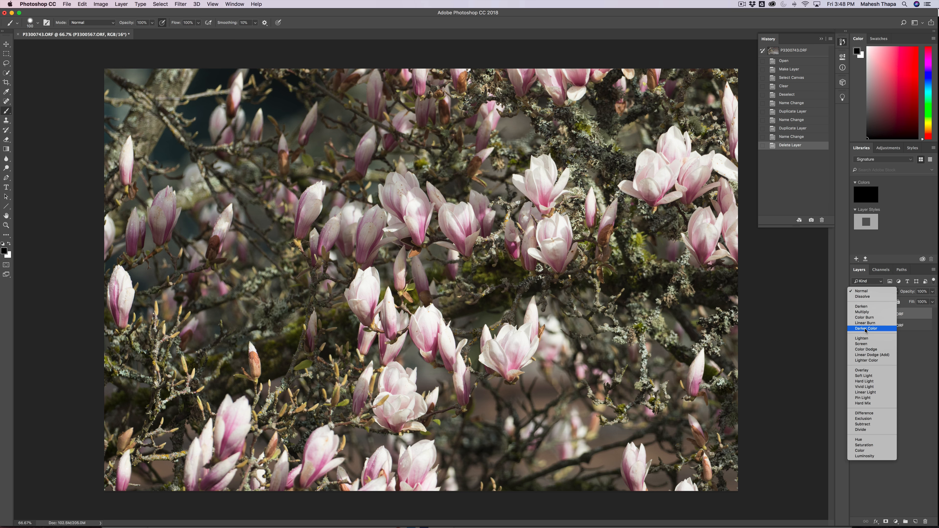
{"action": "left_click", "coordinate": [862, 371]}
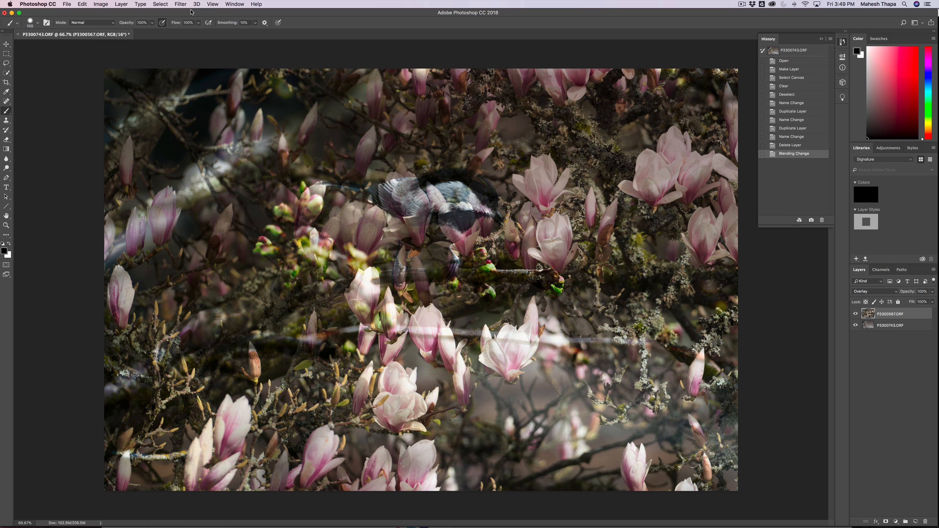
{"action": "left_click", "coordinate": [181, 4]}
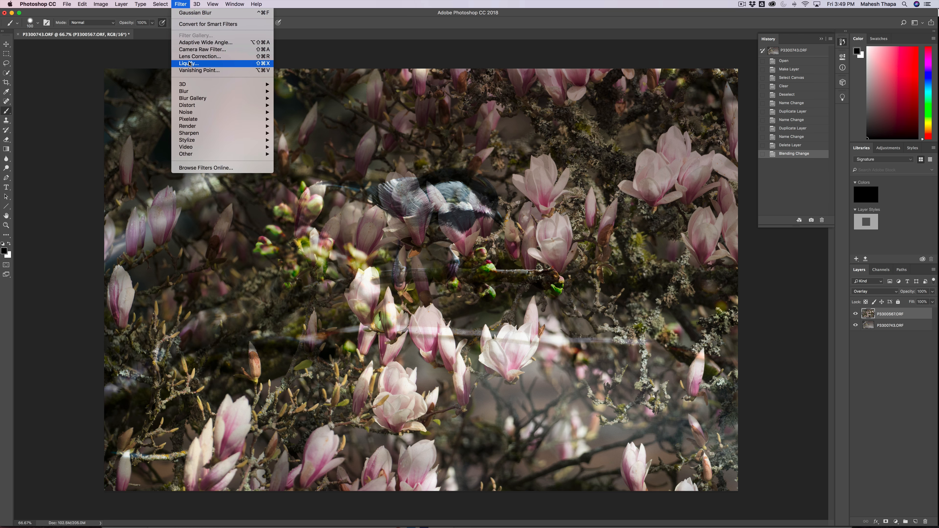
{"action": "mouse_move", "coordinate": [193, 92]}
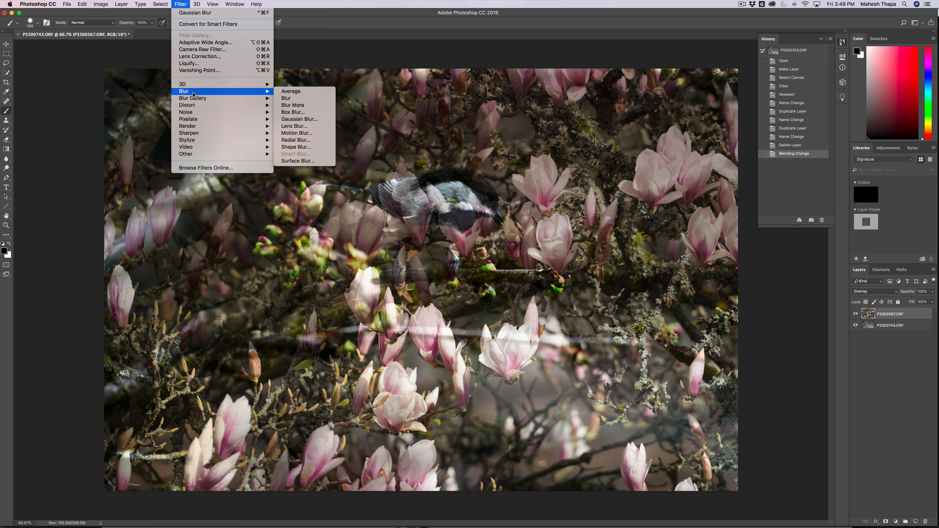
{"action": "left_click", "coordinate": [298, 119]}
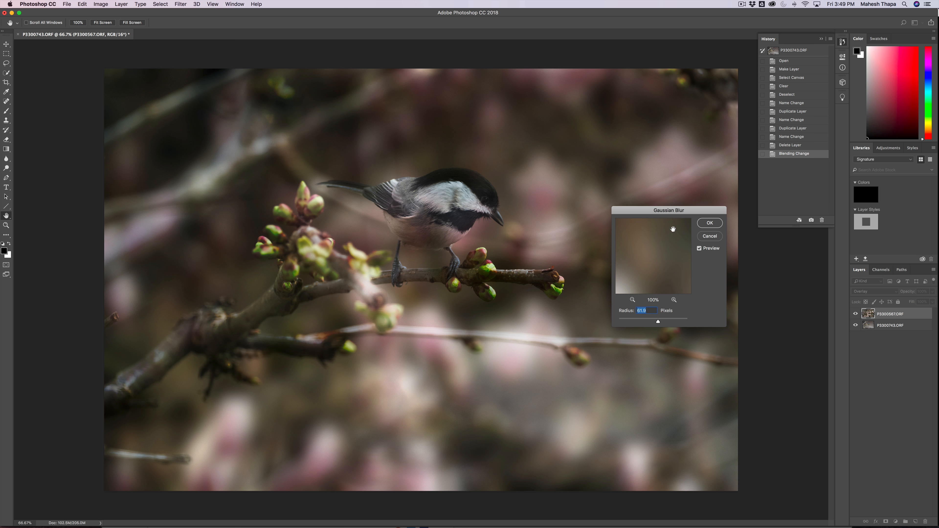
{"action": "left_click_drag", "start_coordinate": [656, 212], "coordinate": [685, 203]}
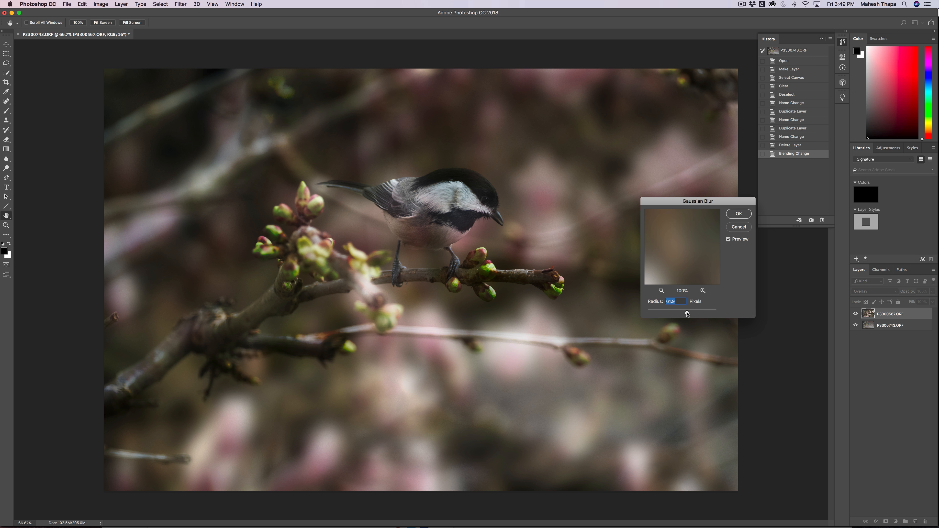
{"action": "left_click_drag", "start_coordinate": [687, 314], "coordinate": [690, 313]}
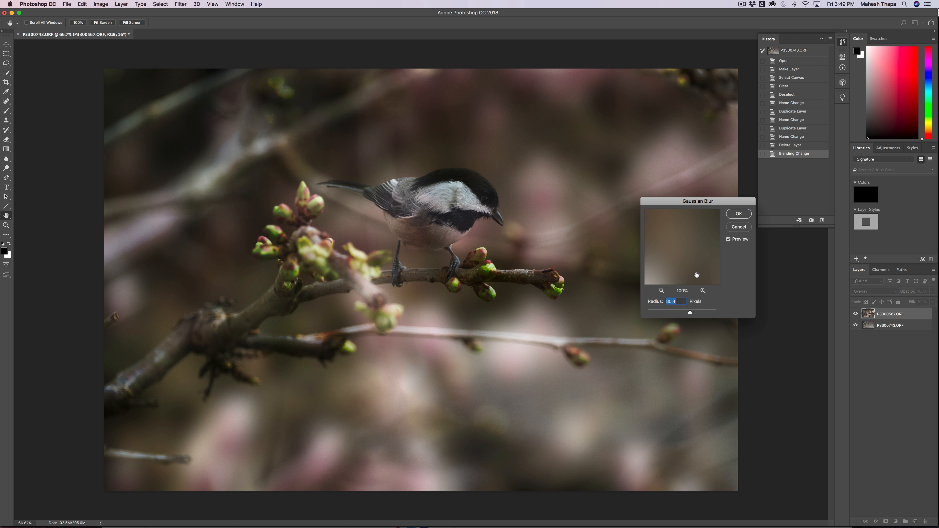
{"action": "left_click", "coordinate": [738, 214]}
Step: Add a layer mask to the blurred magnolia layer P3300567.ORF
{"action": "key", "text": "b"}
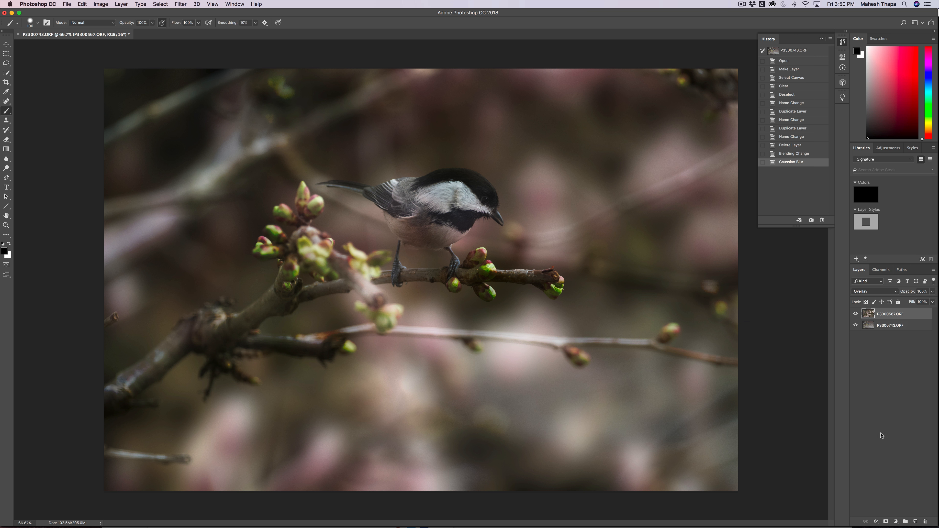
{"action": "left_click", "coordinate": [886, 522]}
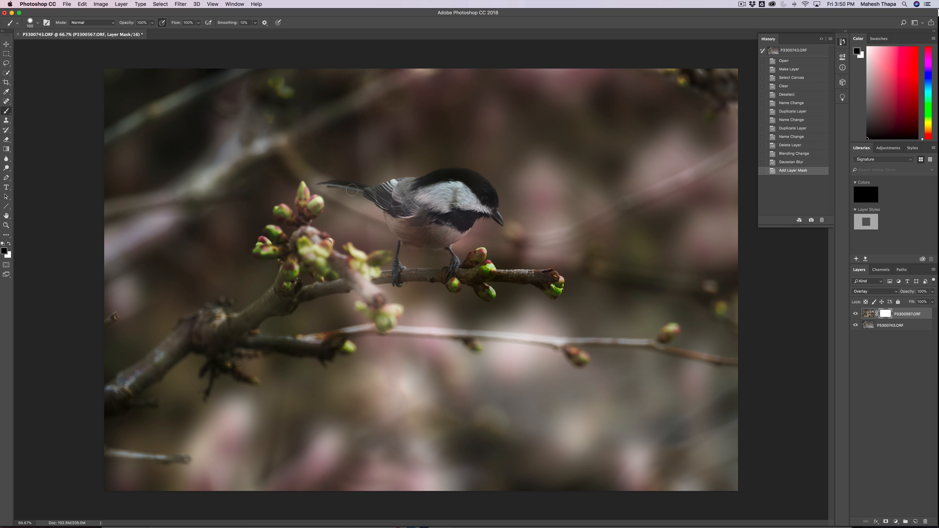
Step: Configure the Brush tool with a size of 166 px, a medium-soft edge and 30% opacity
{"action": "key", "text": "b"}
{"action": "left_click", "coordinate": [38, 23]}
{"action": "left_click_drag", "start_coordinate": [63, 46], "coordinate": [67, 45]}
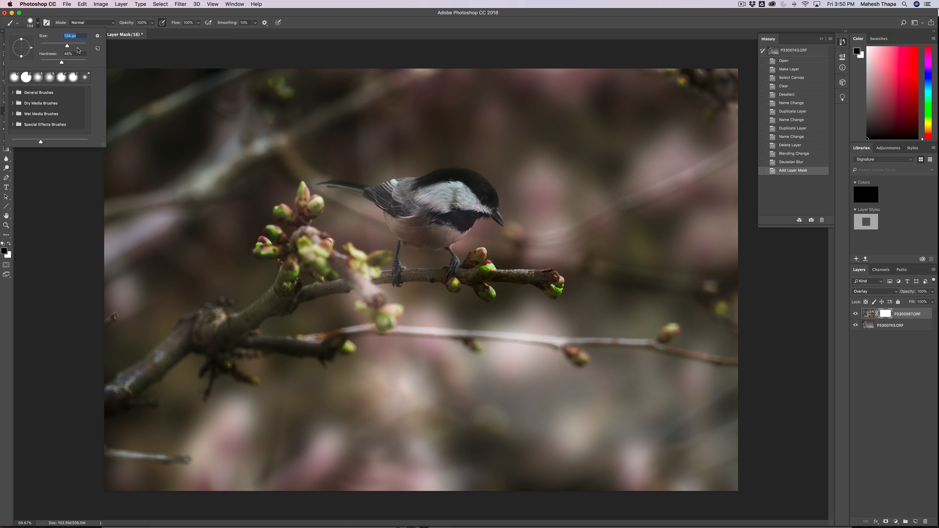
{"action": "left_click", "coordinate": [71, 46]}
{"action": "left_click_drag", "start_coordinate": [58, 62], "coordinate": [62, 63]}
{"action": "left_click", "coordinate": [327, 17]}
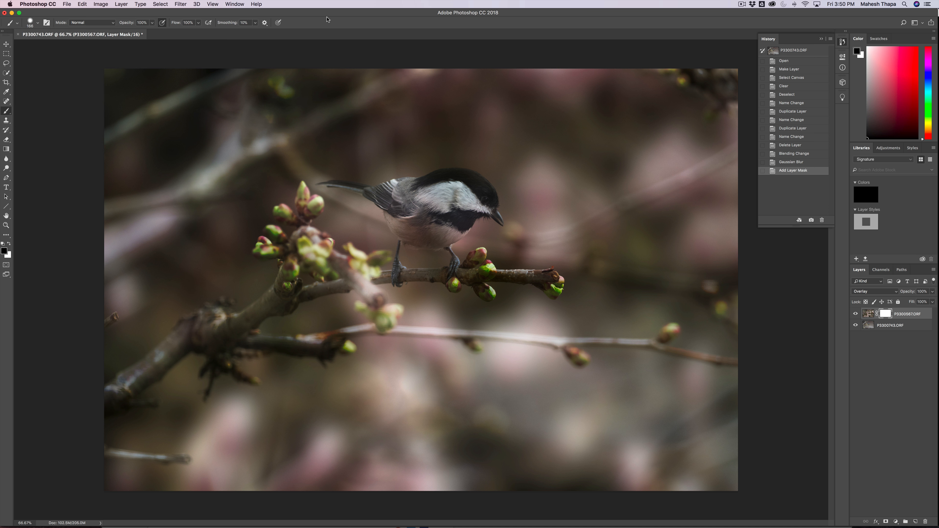
{"action": "left_click", "coordinate": [152, 23]}
{"action": "left_click_drag", "start_coordinate": [153, 31], "coordinate": [129, 32]}
{"action": "left_click", "coordinate": [323, 19]}
Step: Paint black on the magnolia layer's mask over the bird's breast, belly, head and wing to reduce the pink overlay
{"action": "mouse_move", "coordinate": [408, 227]}
{"action": "left_mouse_down"}
{"action": "mouse_move", "coordinate": [415, 239]}
{"action": "mouse_move", "coordinate": [433, 229]}
{"action": "left_mouse_up"}
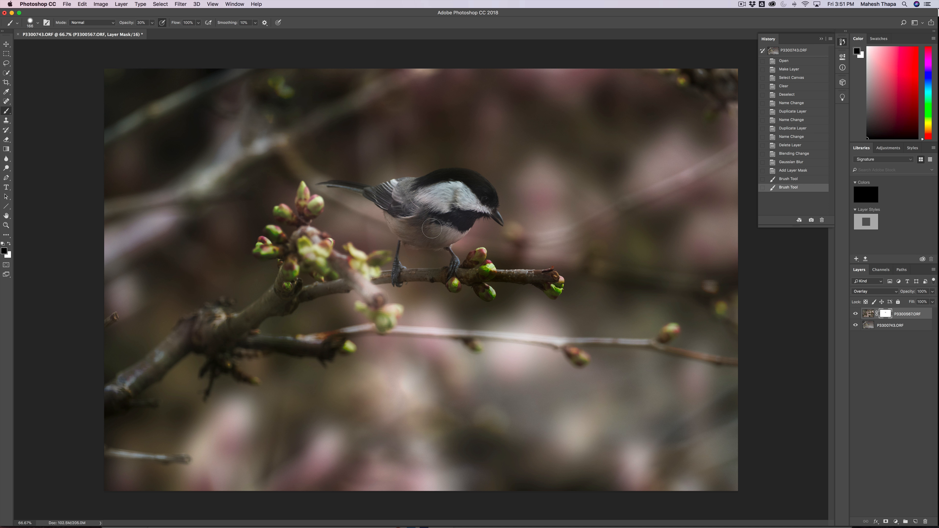
{"action": "mouse_move", "coordinate": [447, 187]}
{"action": "left_mouse_down"}
{"action": "mouse_move", "coordinate": [416, 200]}
{"action": "mouse_move", "coordinate": [444, 213]}
{"action": "left_mouse_up"}
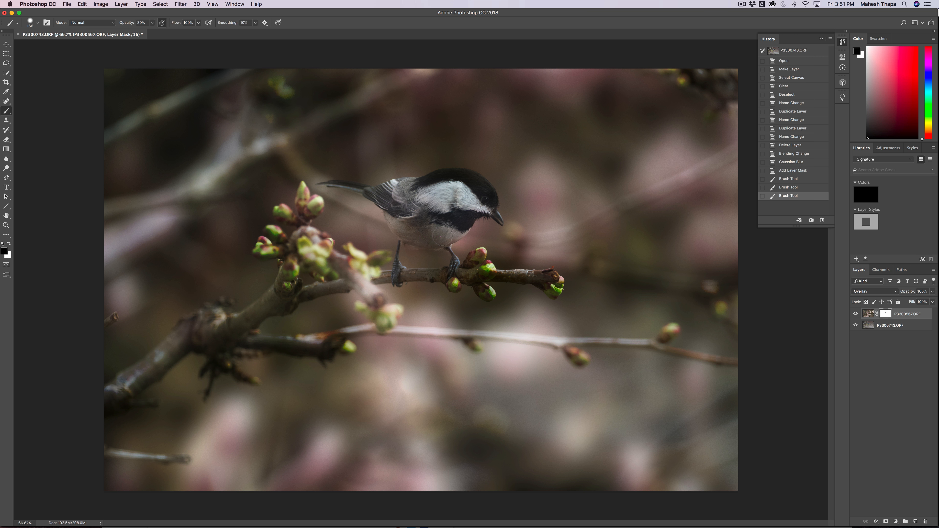
{"action": "left_click_drag", "start_coordinate": [450, 227], "coordinate": [454, 228]}
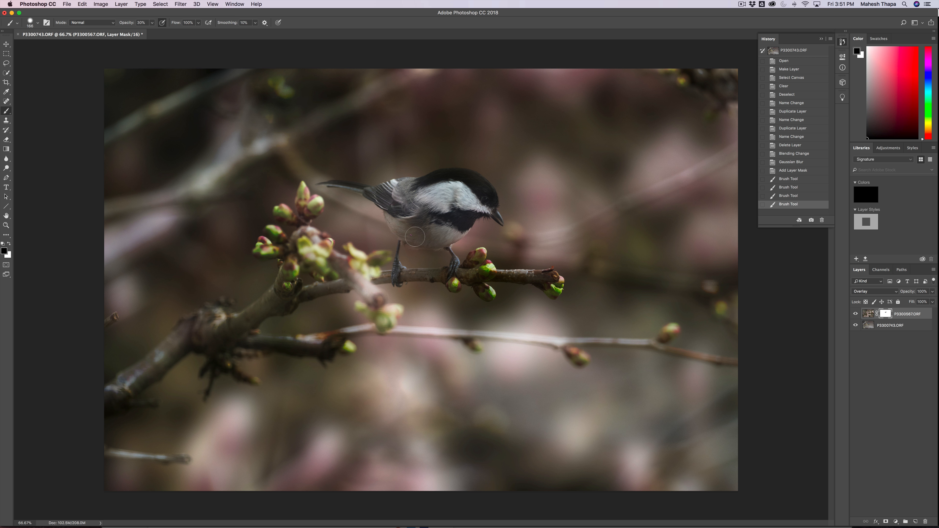
{"action": "left_click", "coordinate": [458, 224]}
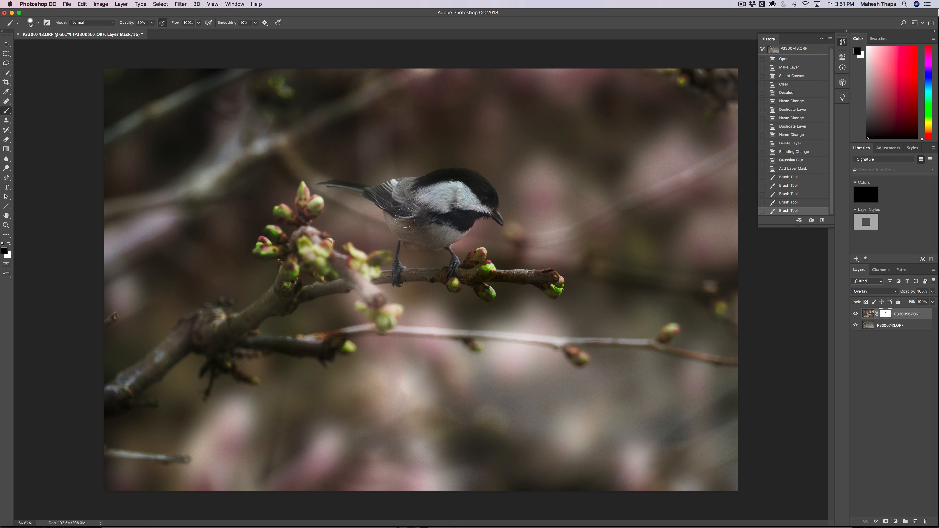
{"action": "mouse_move", "coordinate": [415, 226]}
{"action": "left_mouse_down"}
{"action": "mouse_move", "coordinate": [432, 220]}
{"action": "mouse_move", "coordinate": [409, 230]}
{"action": "left_mouse_up"}
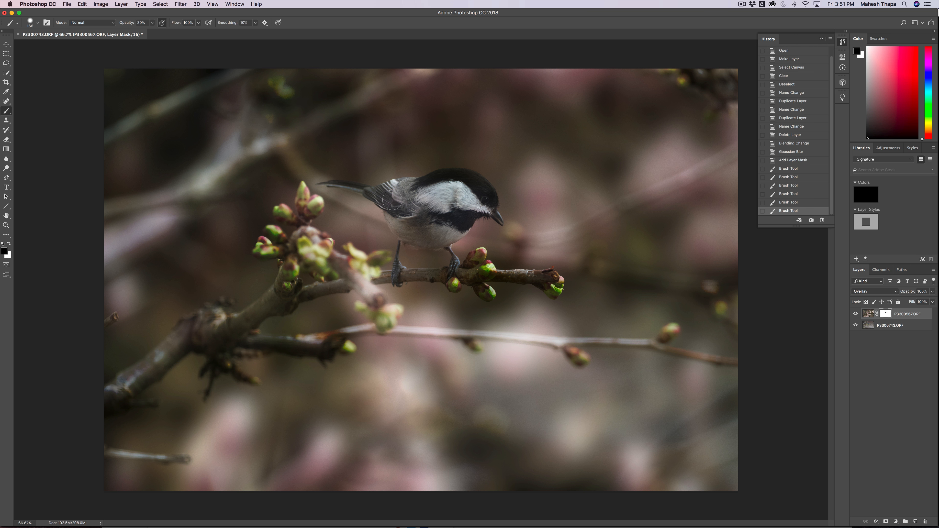
{"action": "left_click_drag", "start_coordinate": [387, 198], "coordinate": [403, 201]}
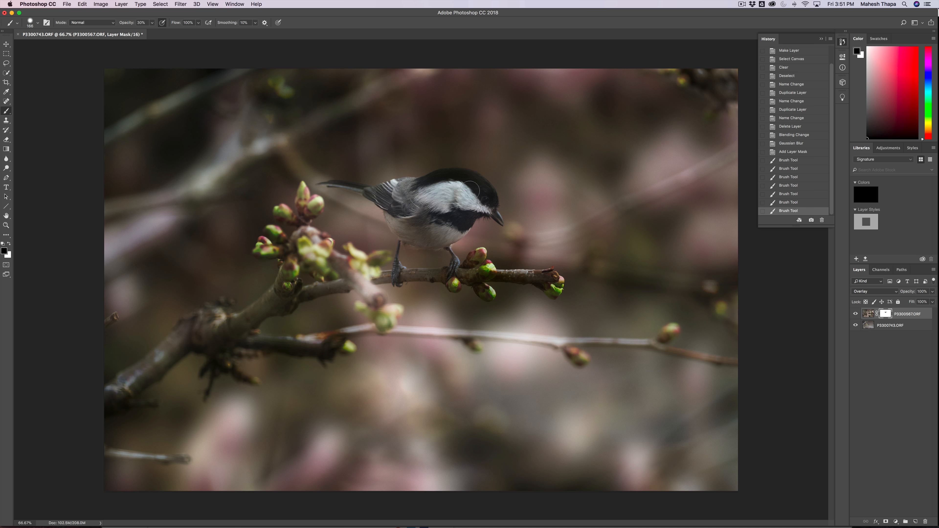
{"action": "mouse_move", "coordinate": [469, 209]}
{"action": "left_mouse_down"}
{"action": "mouse_move", "coordinate": [489, 203]}
{"action": "mouse_move", "coordinate": [457, 217]}
{"action": "left_mouse_up"}
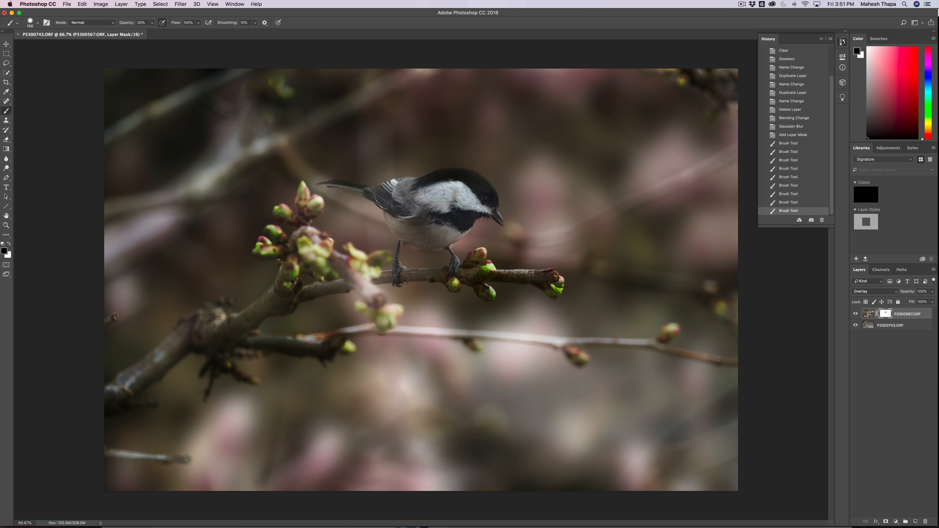
{"action": "mouse_move", "coordinate": [424, 197]}
{"action": "left_mouse_down"}
{"action": "mouse_move", "coordinate": [447, 205]}
{"action": "mouse_move", "coordinate": [420, 213]}
{"action": "left_mouse_up"}
{"action": "left_click_drag", "start_coordinate": [412, 237], "coordinate": [438, 235]}
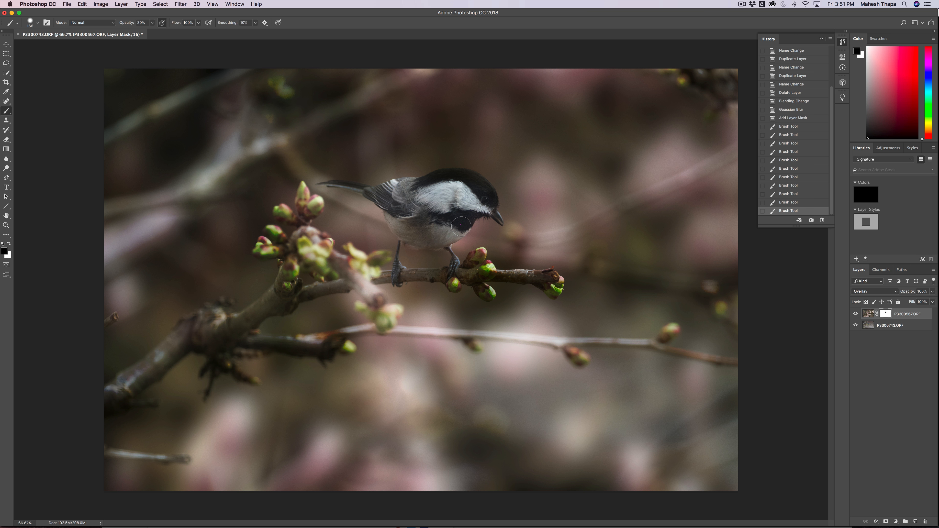
{"action": "left_click_drag", "start_coordinate": [461, 226], "coordinate": [462, 222]}
{"action": "left_click", "coordinate": [394, 196]}
{"action": "left_click", "coordinate": [412, 234]}
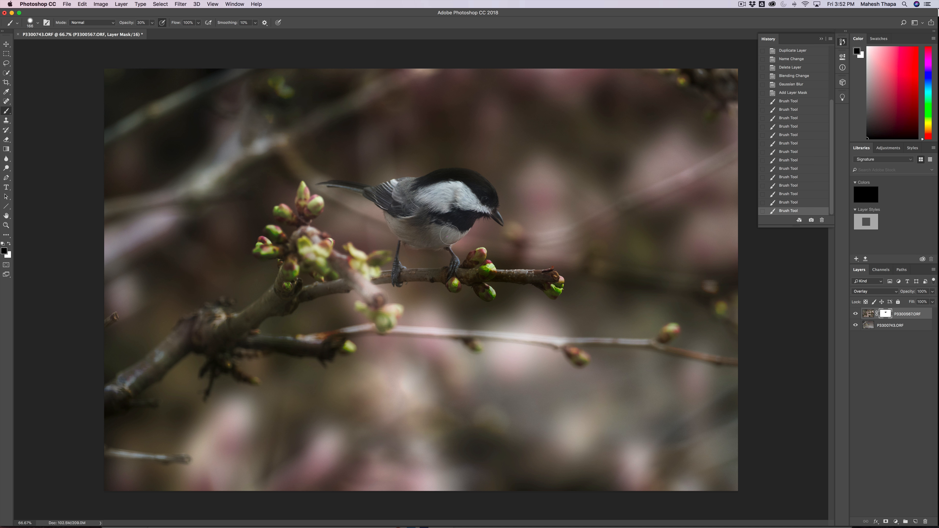
{"action": "left_click_drag", "start_coordinate": [459, 225], "coordinate": [446, 236]}
{"action": "left_click", "coordinate": [391, 205]}
Step: Compare the image before and after the mask painting, and with the magnolia layer hidden and shown
{"action": "left_click", "coordinate": [783, 76]}
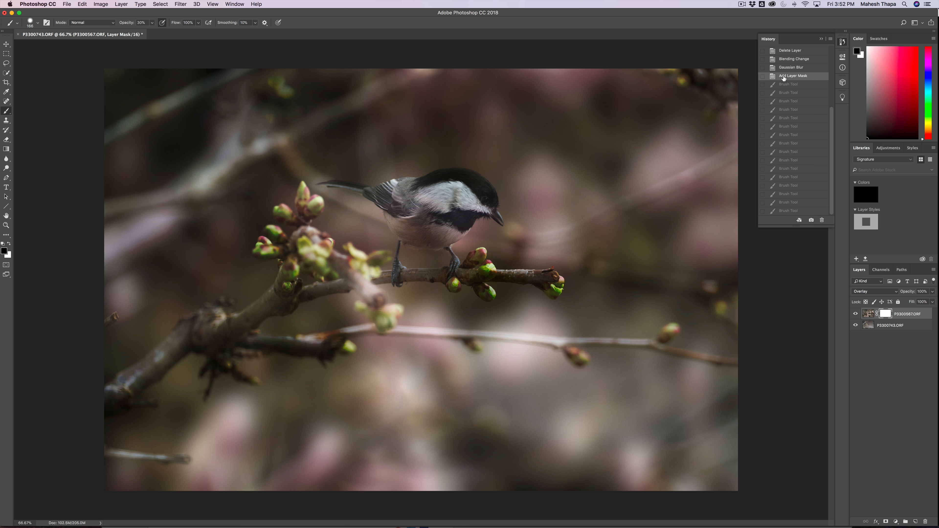
{"action": "left_click", "coordinate": [781, 212]}
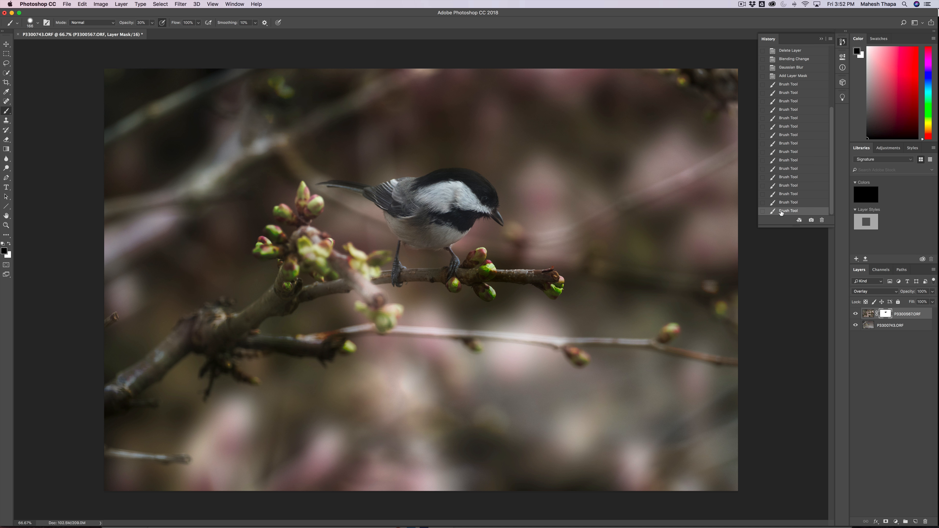
{"action": "left_click", "coordinate": [856, 314]}
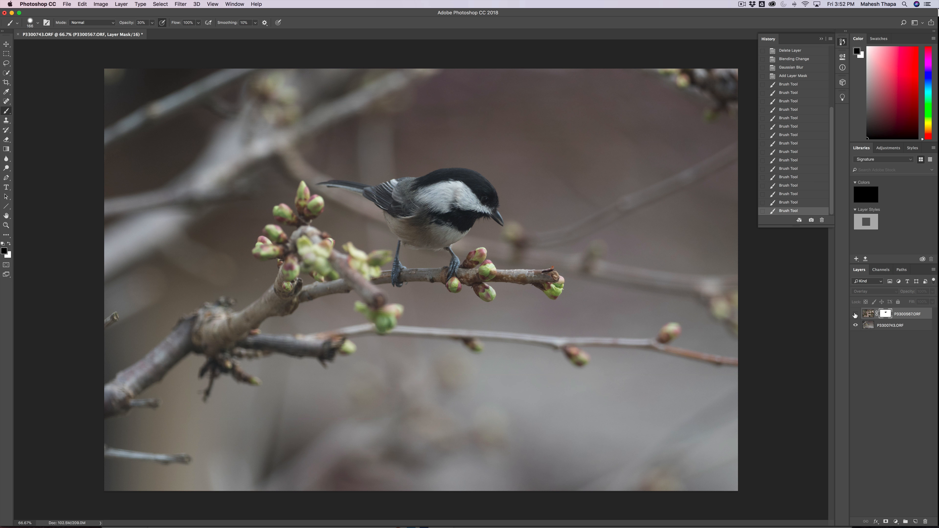
{"action": "left_click", "coordinate": [855, 314]}
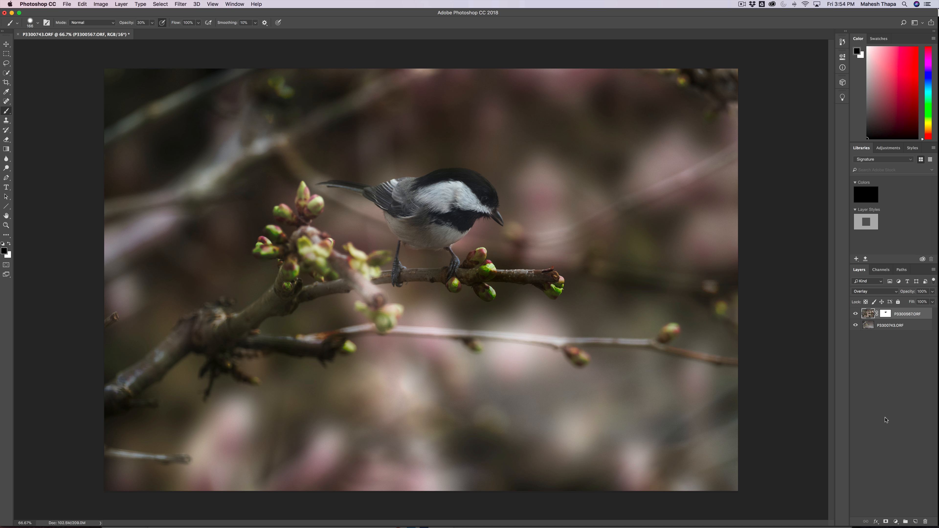
Step: Save the layered bird and magnolia composite
{"action": "left_click", "coordinate": [67, 4]}
{"action": "left_click", "coordinate": [80, 73]}
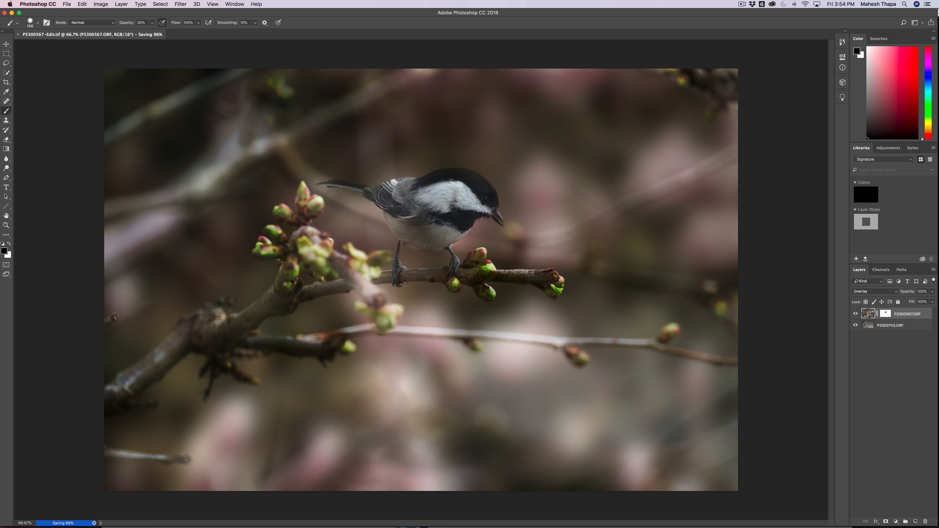
Step: Switch to Lightroom and open the saved bird composite P3300567-Edit.tif for developing
{"action": "key", "text": "super+Tab"}
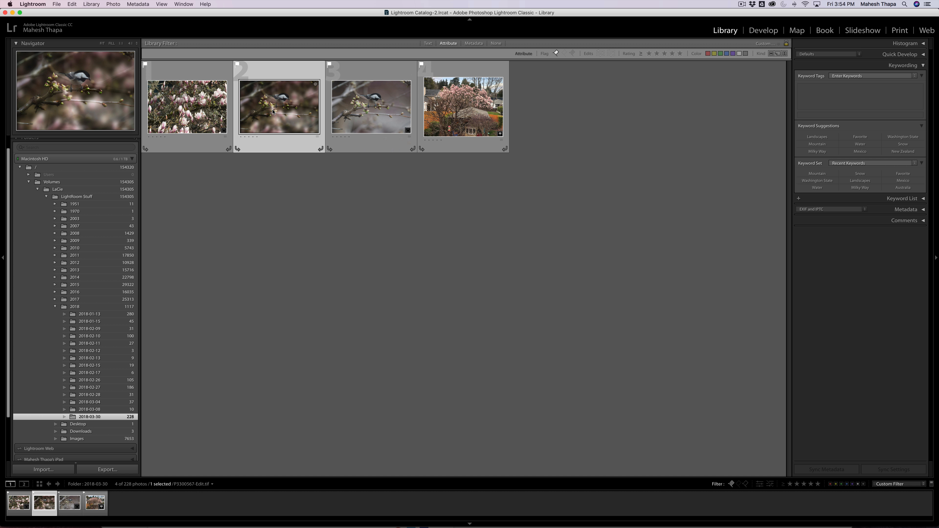
{"action": "key", "text": "Return"}
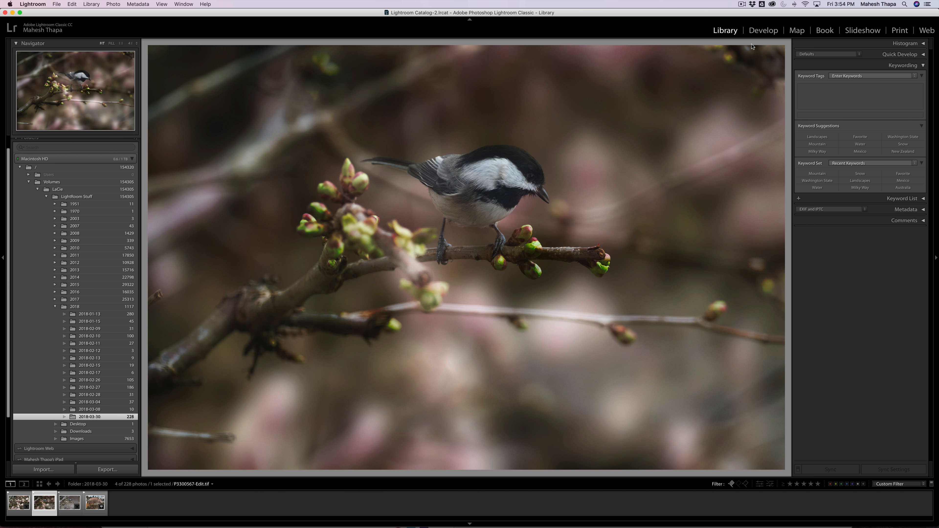
{"action": "left_click", "coordinate": [755, 32]}
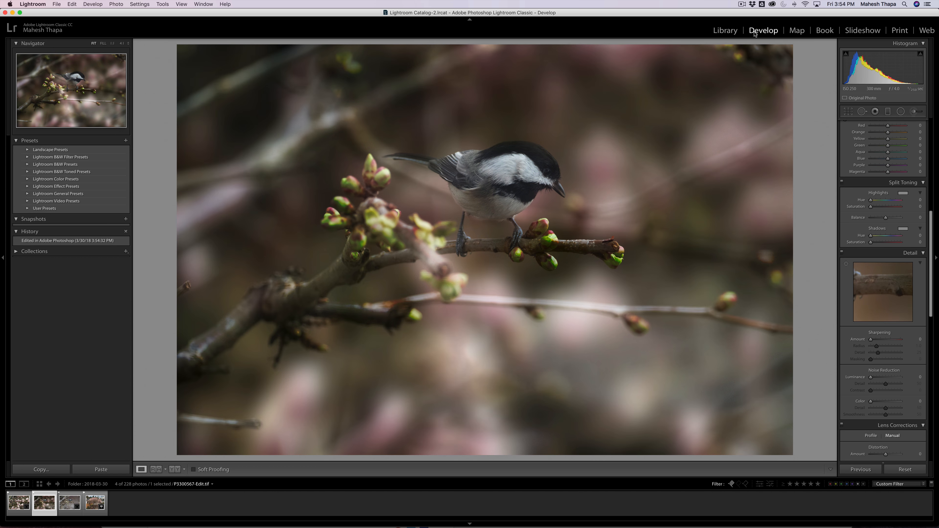
Step: Set the composite's basic adjustments to exposure +0.50, clarity +43 and contrast +13
{"action": "scroll", "coordinate": [877, 171], "scroll_direction": "up", "scroll_amount": 3}
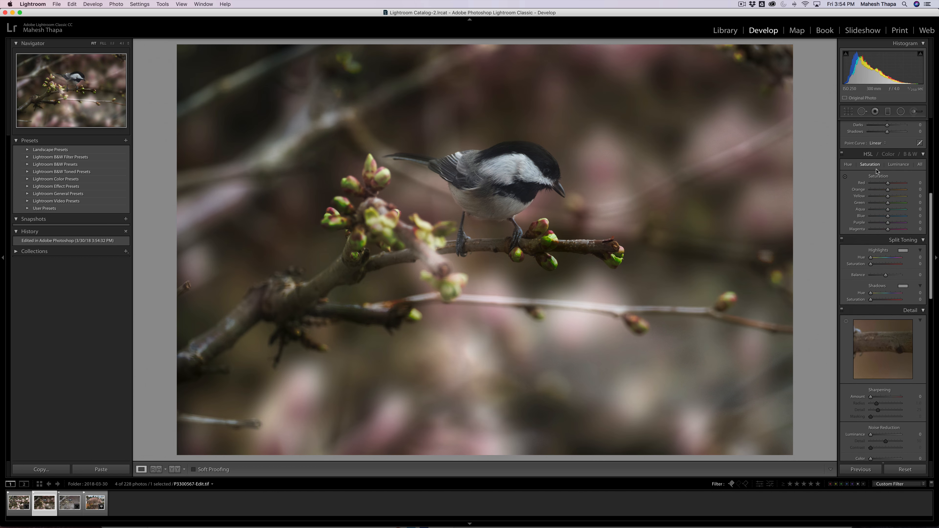
{"action": "scroll", "coordinate": [878, 171], "scroll_direction": "up", "scroll_amount": 1}
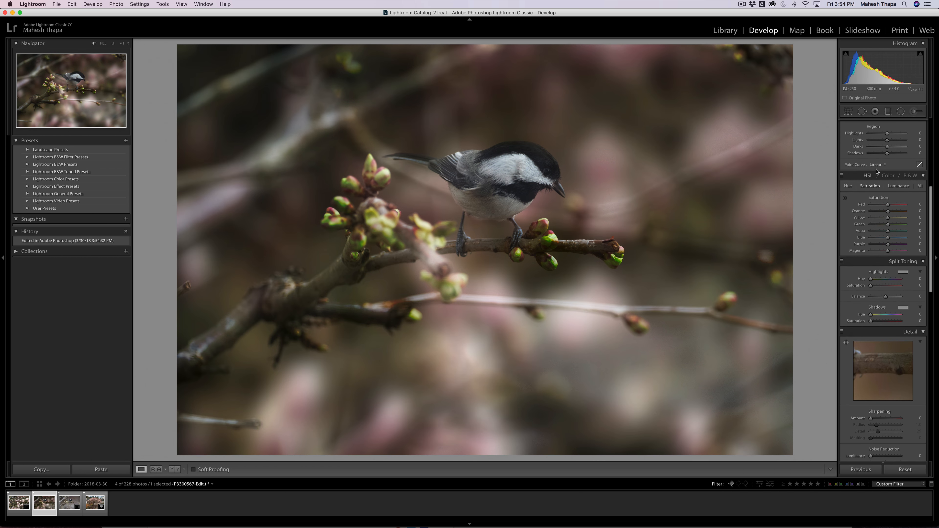
{"action": "left_click_drag", "start_coordinate": [888, 182], "coordinate": [887, 182]}
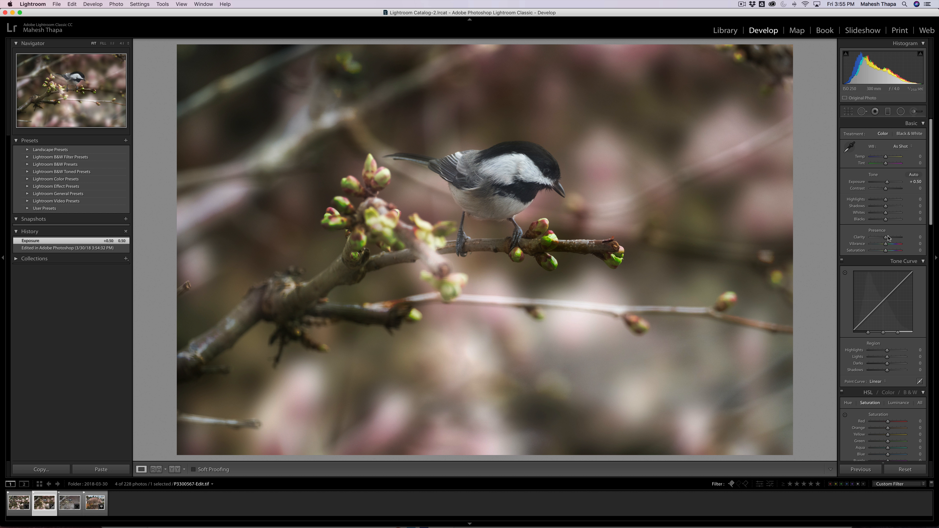
{"action": "left_click_drag", "start_coordinate": [886, 239], "coordinate": [892, 239]}
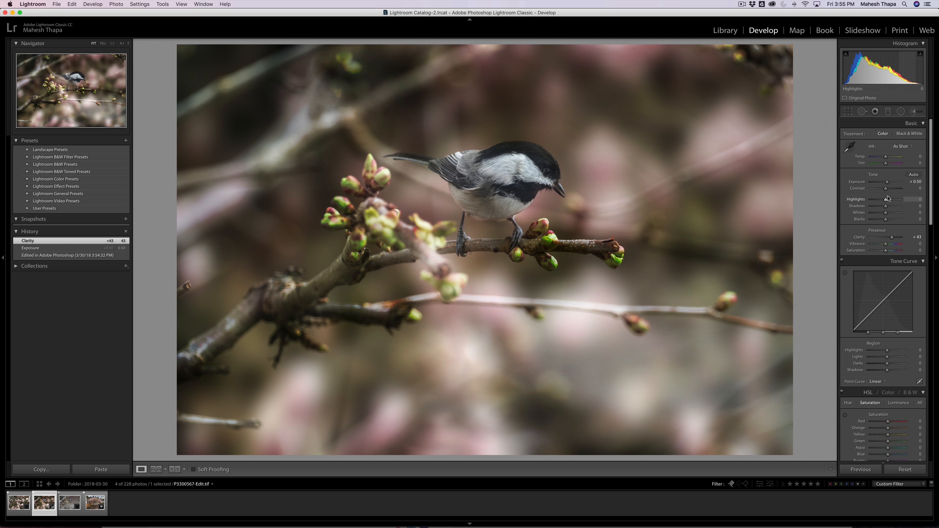
{"action": "left_click_drag", "start_coordinate": [886, 189], "coordinate": [888, 189]}
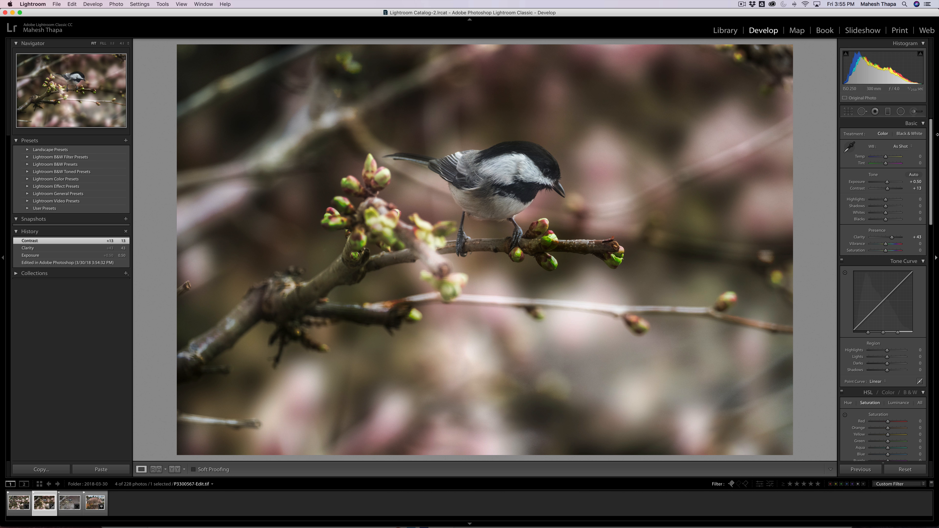
Step: Sharpen the bird's eye with an adjustment brush stroke, setting its sharpness to 41
{"action": "left_click", "coordinate": [550, 176]}
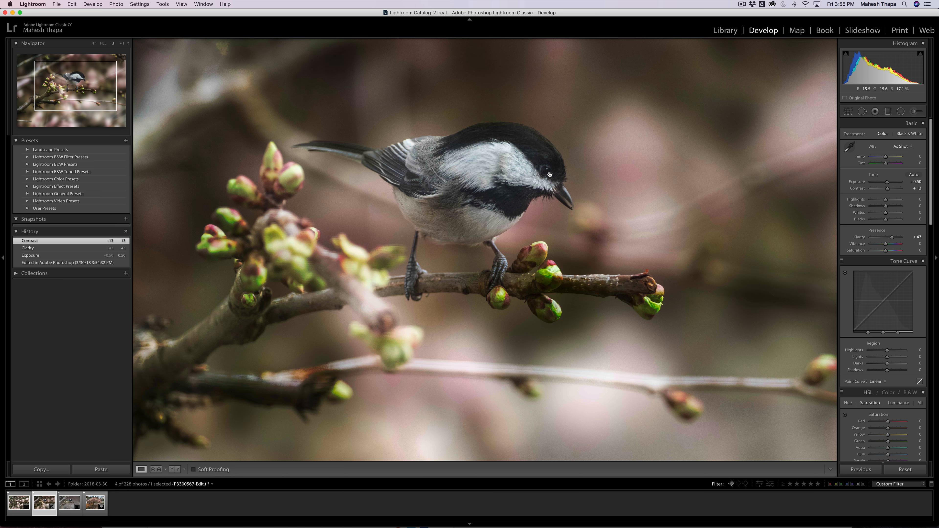
{"action": "left_click", "coordinate": [914, 113]}
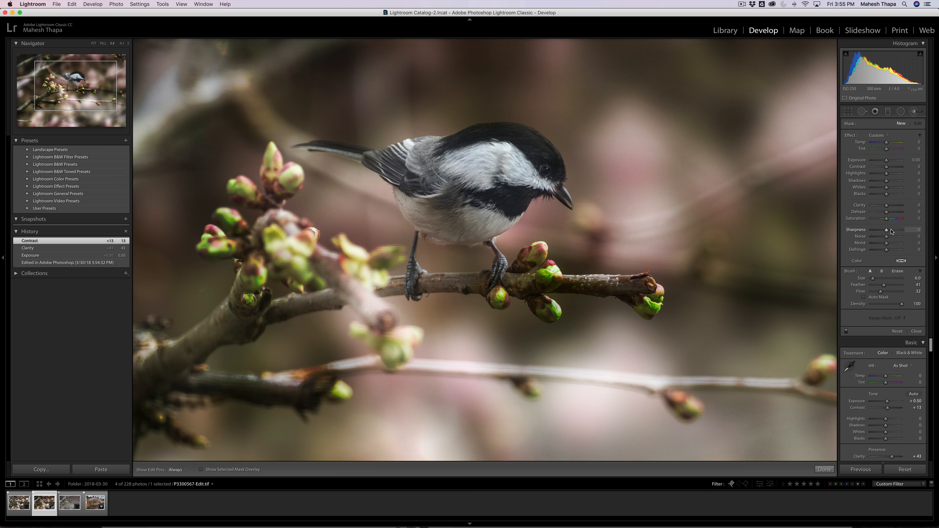
{"action": "key", "text": "h"}
{"action": "left_click", "coordinate": [544, 170]}
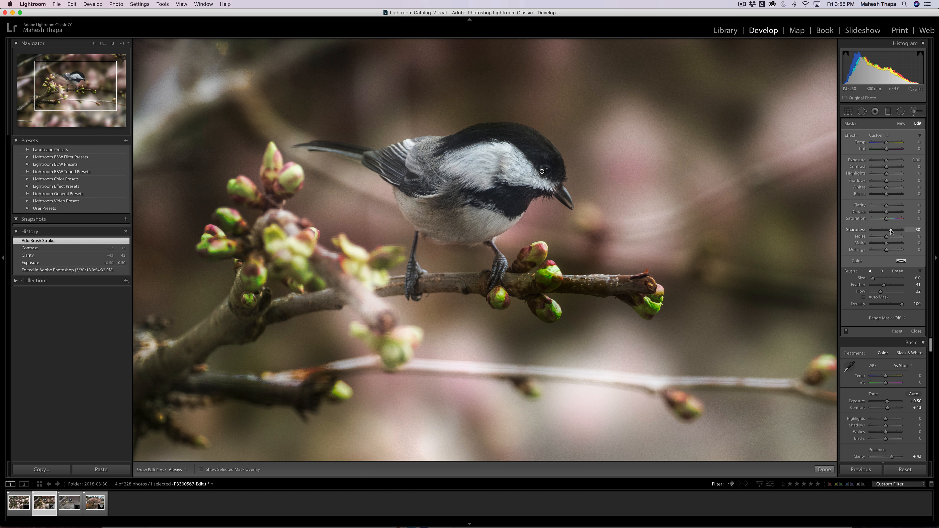
{"action": "left_click_drag", "start_coordinate": [892, 231], "coordinate": [895, 231]}
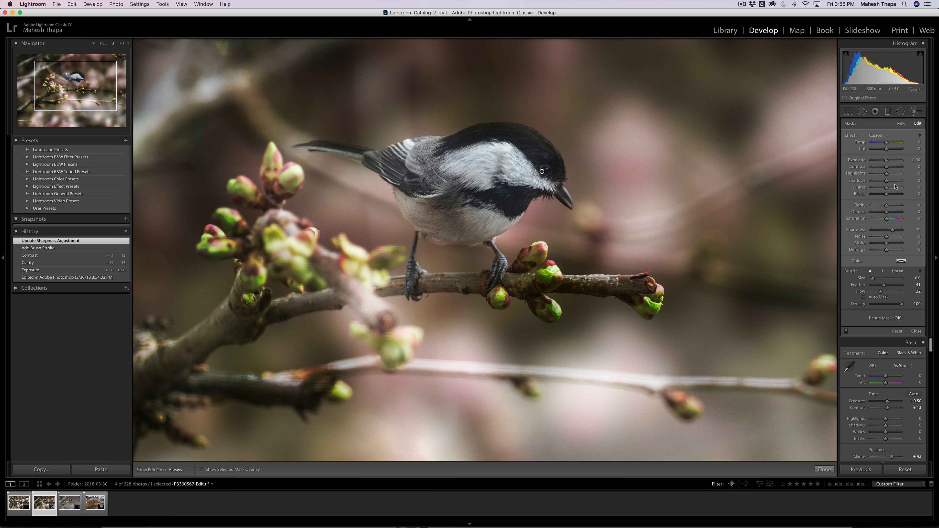
{"action": "left_click", "coordinate": [915, 112]}
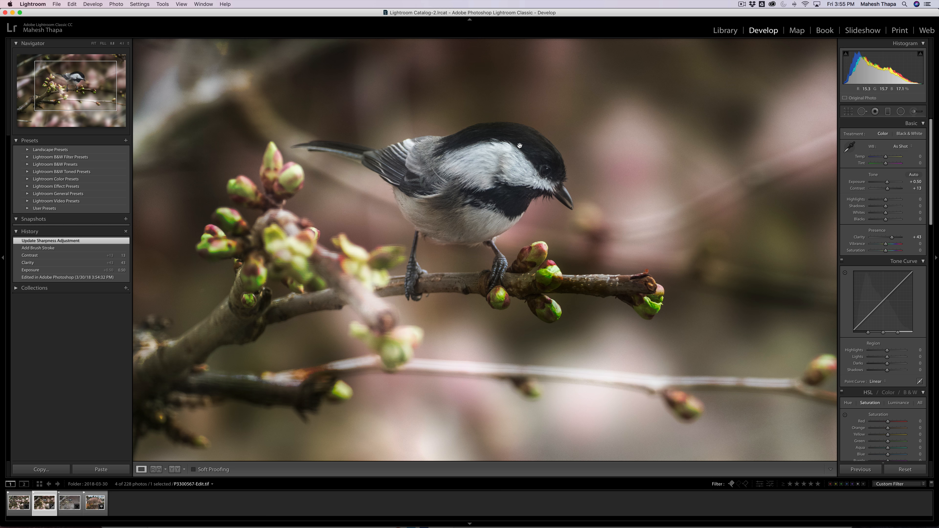
Step: Brighten the bird's eye area with a new adjustment brush stroke at exposure 0.83
{"action": "left_click", "coordinate": [914, 112]}
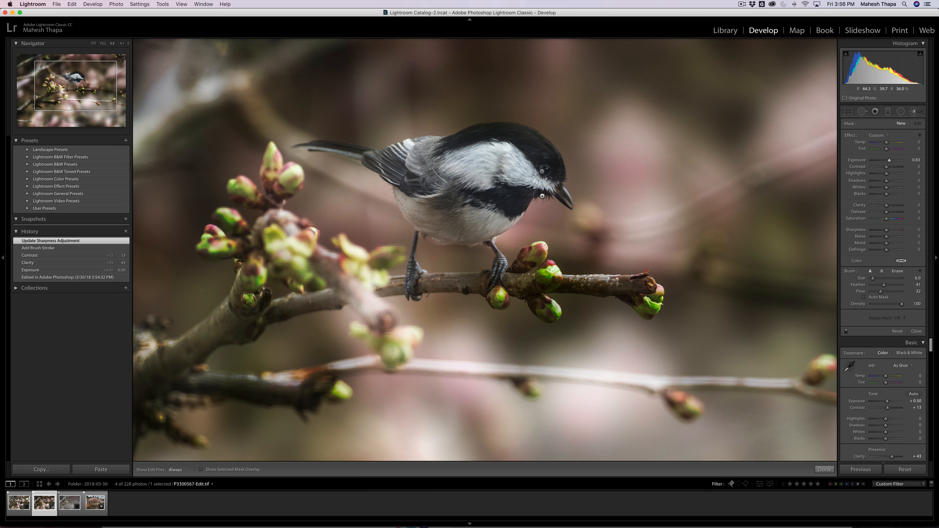
{"action": "key", "text": "h"}
{"action": "left_click_drag", "start_coordinate": [457, 145], "coordinate": [453, 145]}
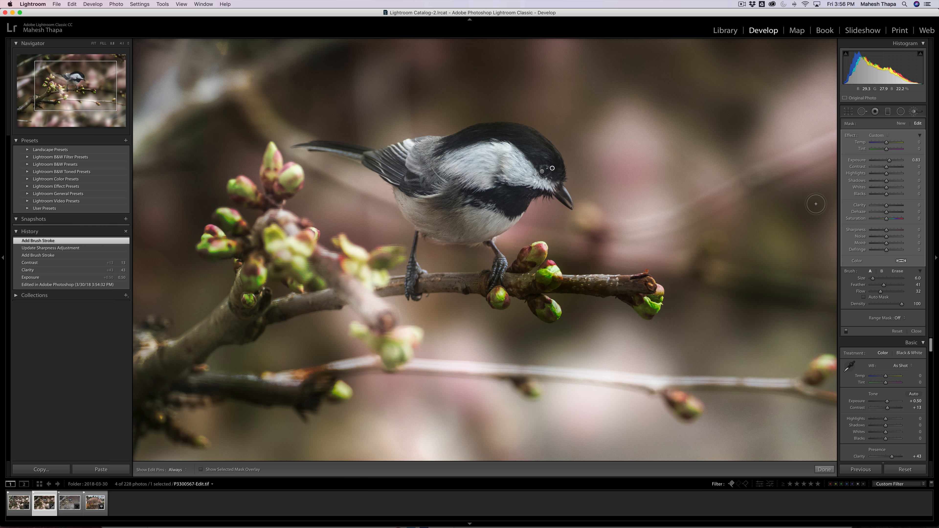
{"action": "left_click", "coordinate": [915, 112]}
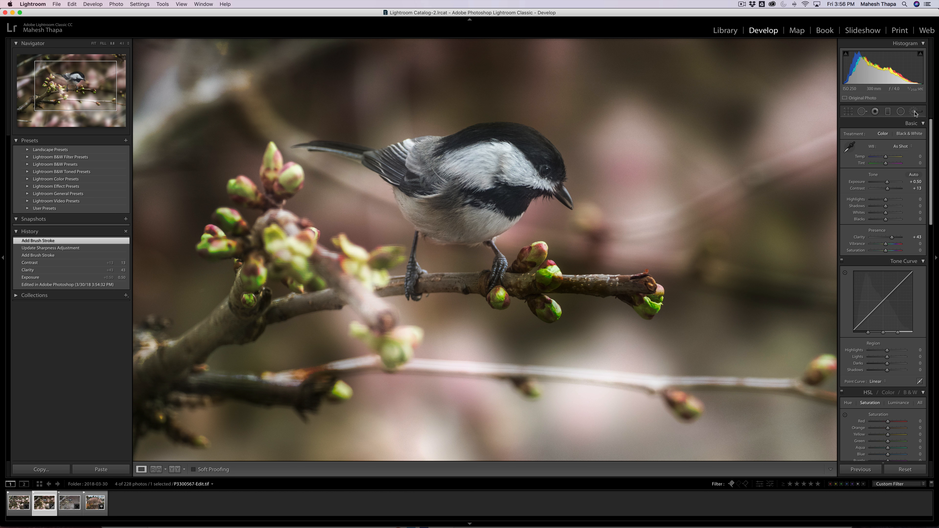
Step: Compare the whole finished composite with the original chickadee photo
{"action": "left_click", "coordinate": [513, 184]}
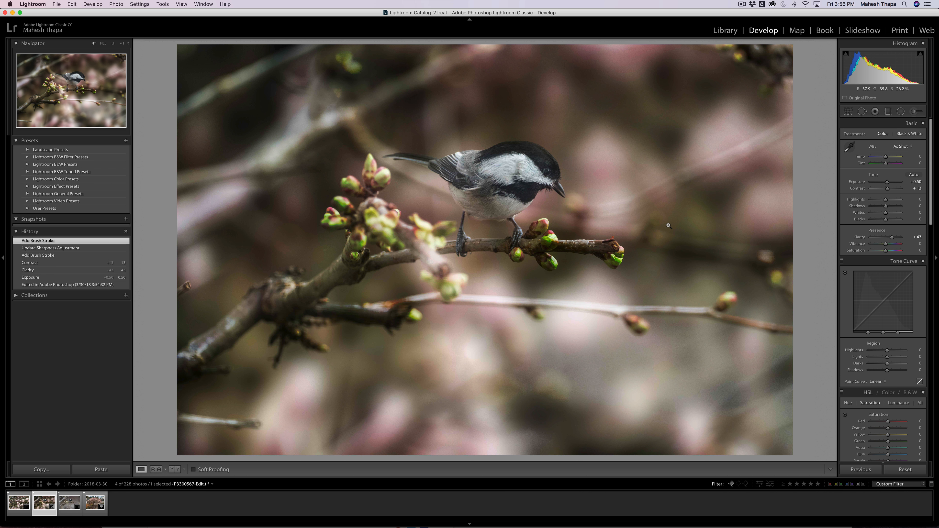
{"action": "key", "text": "Right"}
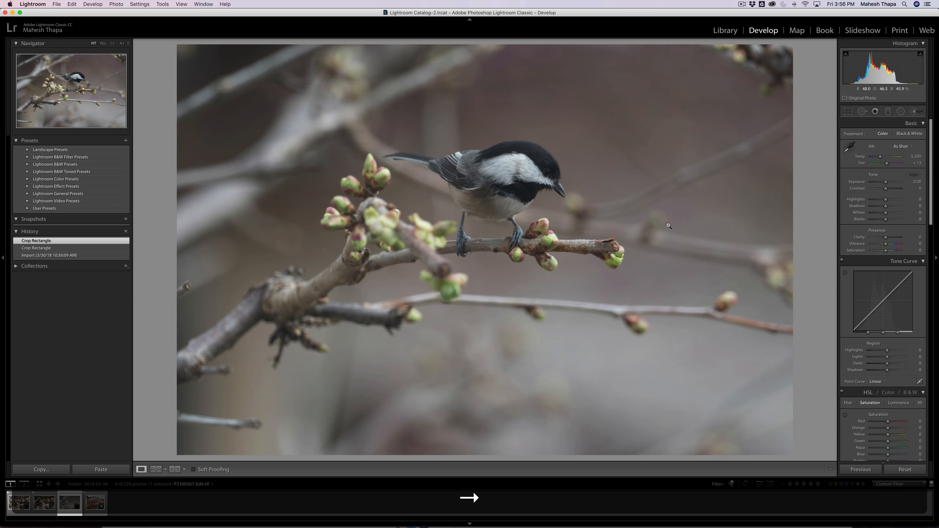
{"action": "key", "text": "Left"}
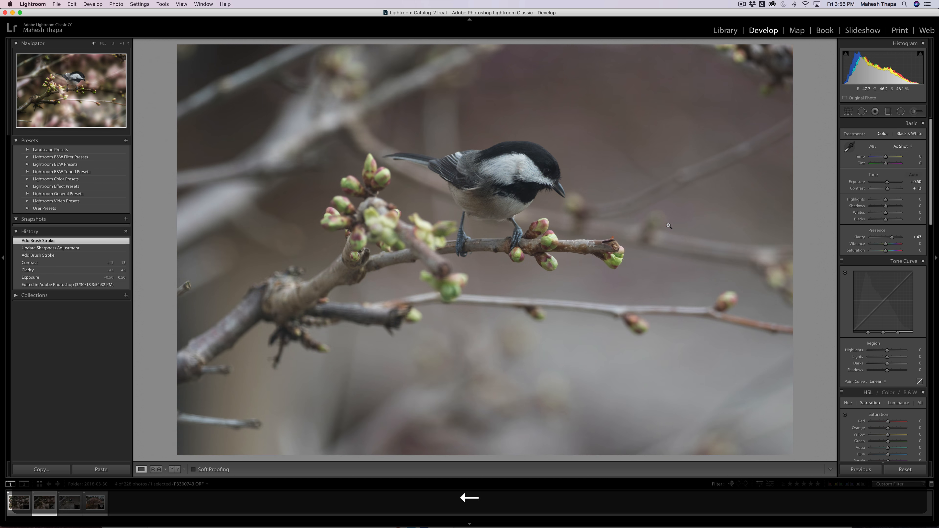